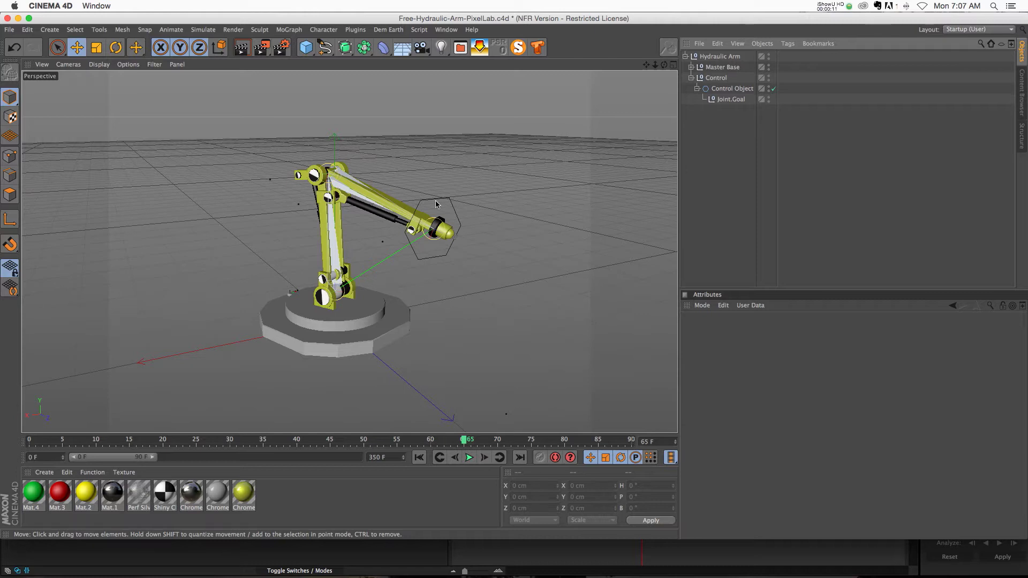
Switch to After Effects and open Motion Sketch for the red solid layer.
mouse_move(282, 567)
left_click(251, 567)
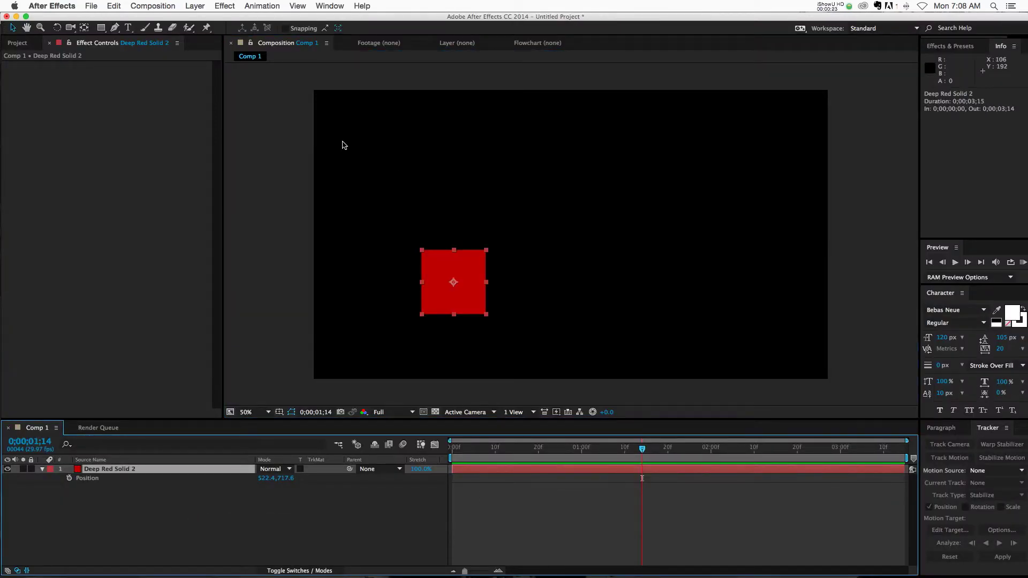
left_click(329, 6)
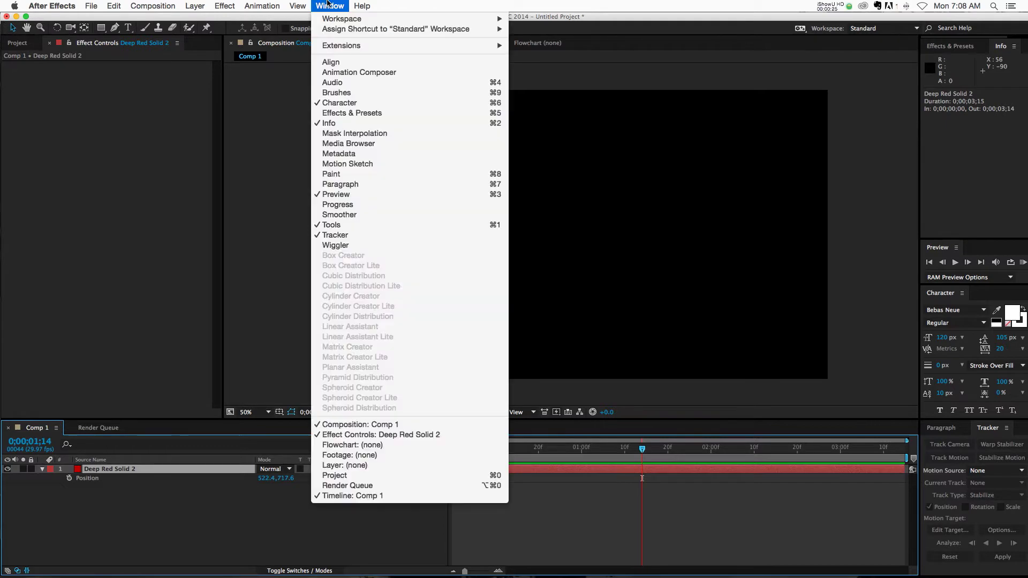
left_click(351, 164)
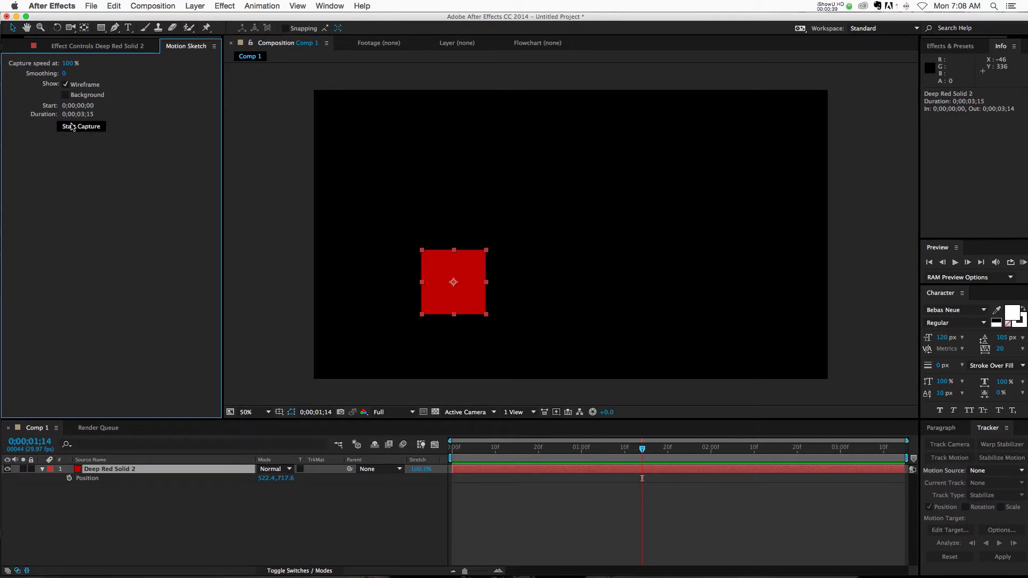
Capture a motion sketch for the red solid along a bouncing path across the composition, at 100% capture speed with Wireframe shown.
left_click(80, 131)
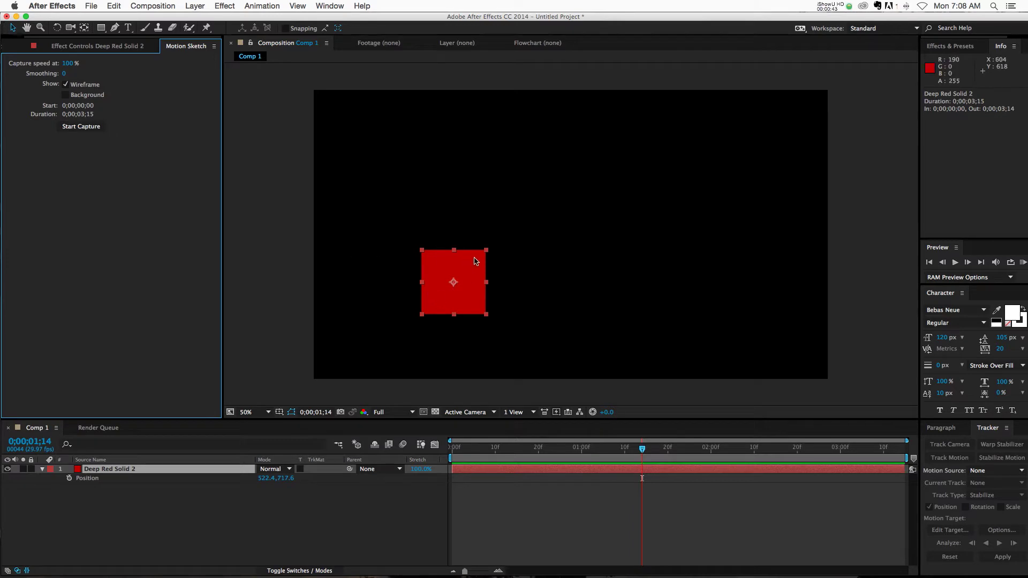
left_click(104, 471)
left_click(64, 84)
left_click(92, 130)
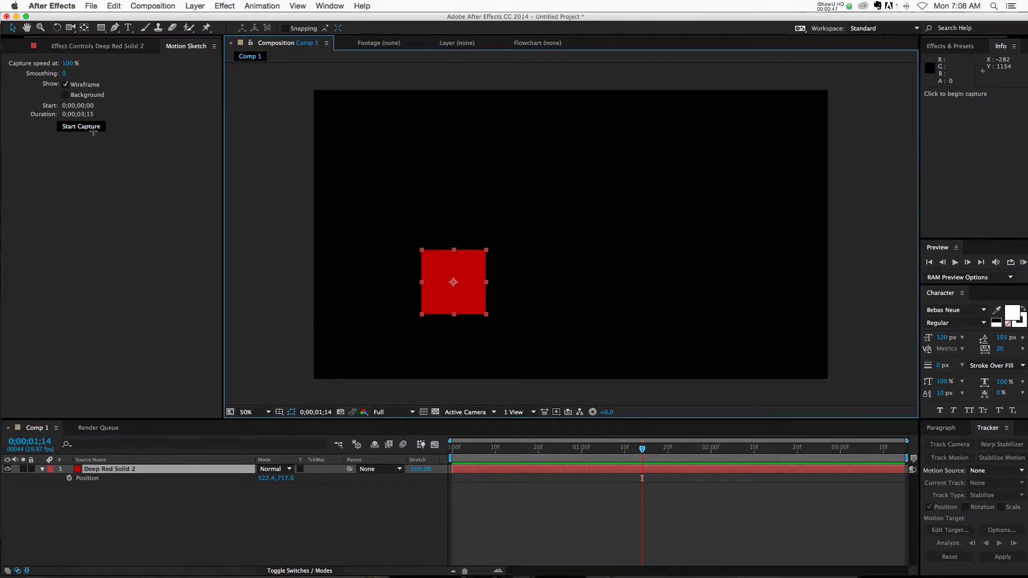
mouse_move(451, 285)
left_mouse_down()
mouse_move(551, 280)
mouse_move(690, 298)
left_mouse_up()
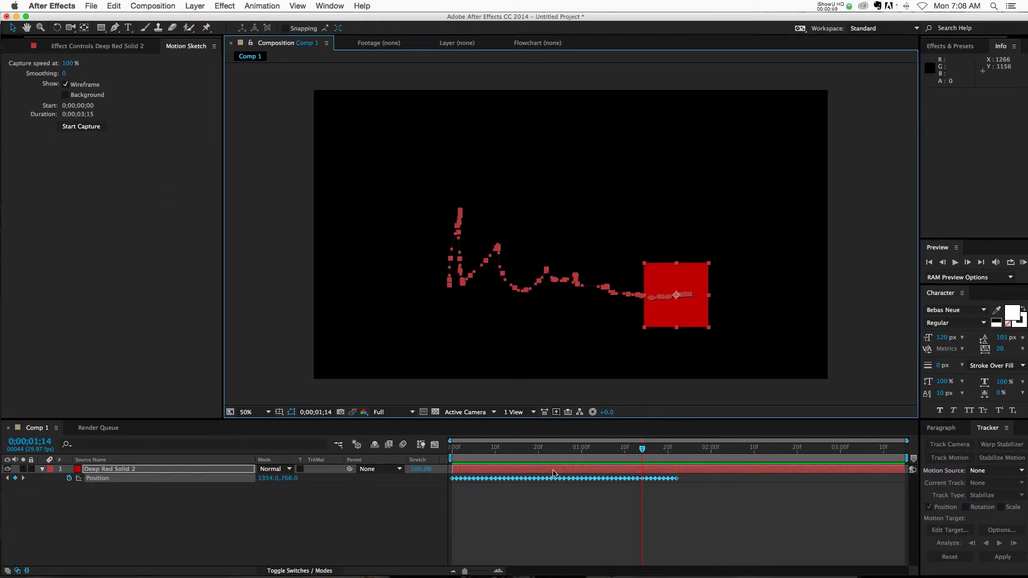
Inspect the captured Position keyframes and preview the red solid's motion from the start of the composition.
left_click_drag(705, 504, 444, 473)
left_click(639, 512)
key("KP_0")
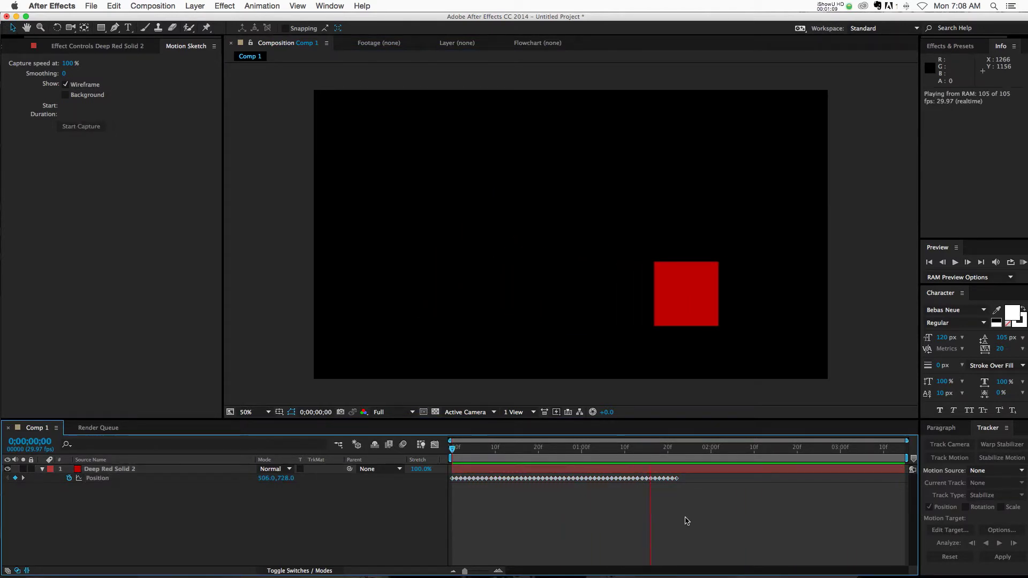
left_click(453, 453)
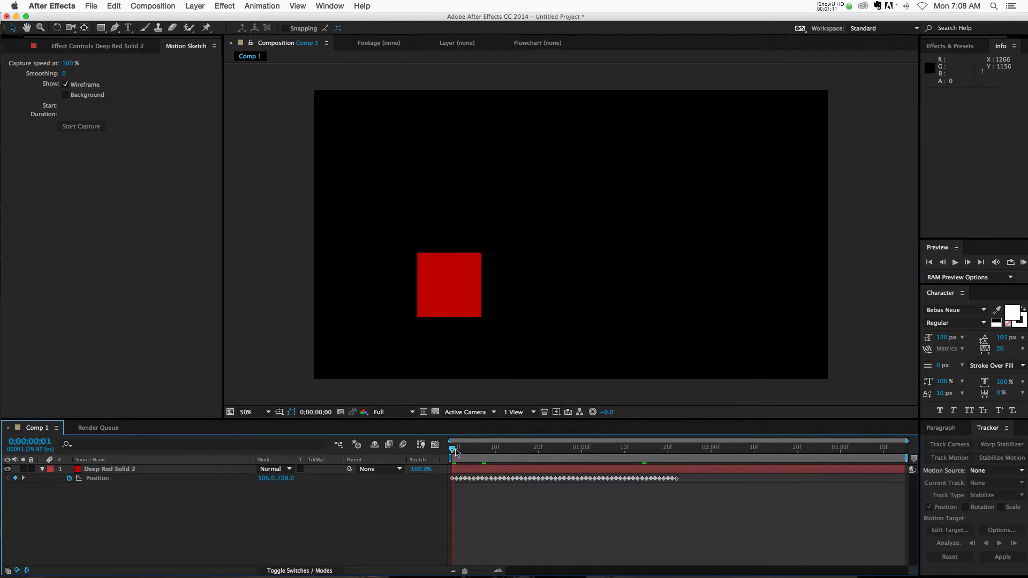
key("space")
key("space")
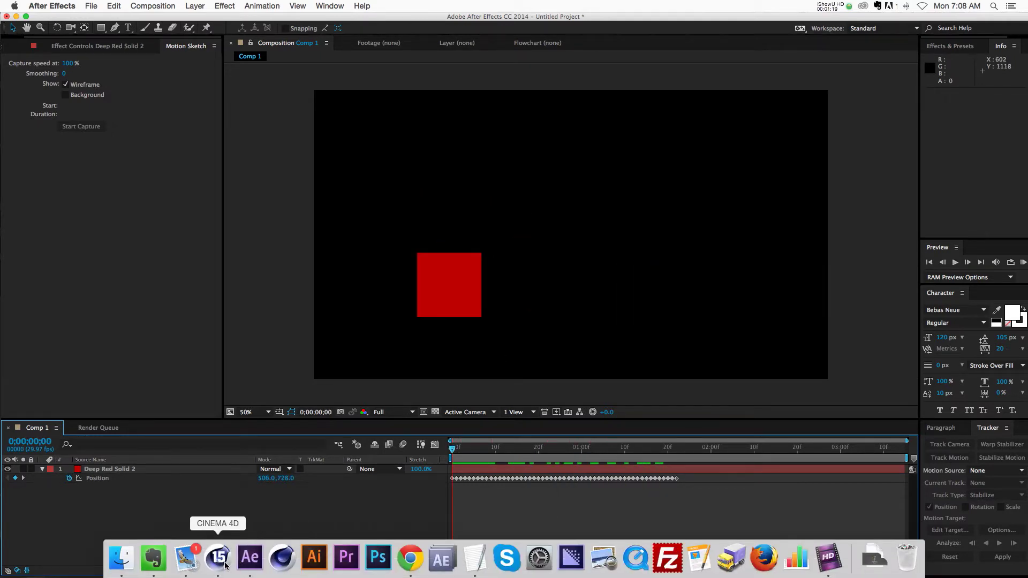
Switch to Cinema 4D and move the hydraulic arm's Control Object to about X 210, Y 175, Z -411 cm.
left_click(225, 565)
left_click(442, 204)
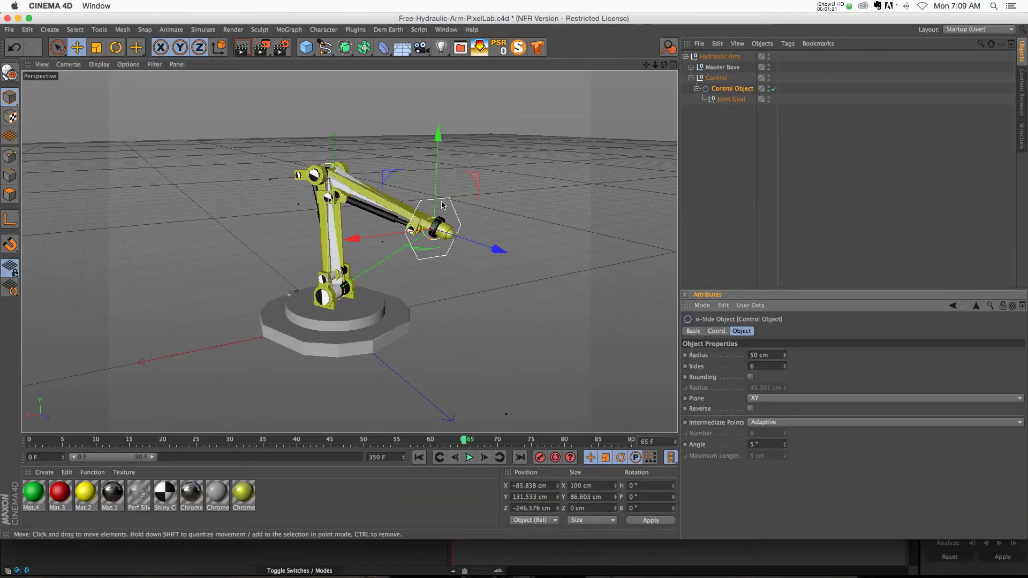
left_click_drag(454, 218, 237, 183)
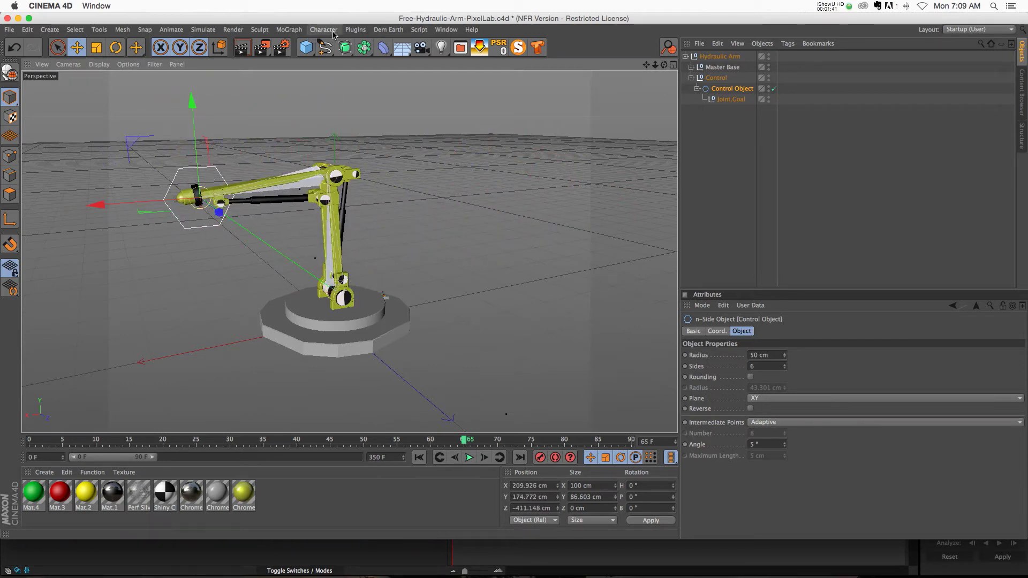
Open the Cappucino manager and place its window clear of the viewport.
left_click(333, 32)
mouse_move(342, 50)
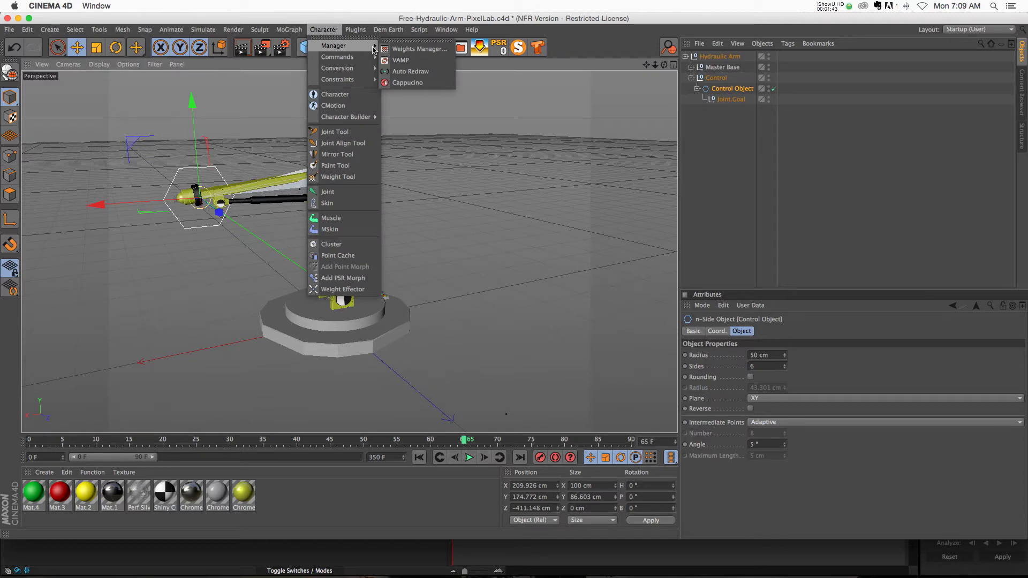
left_click(424, 83)
left_click_drag(875, 62, 606, 75)
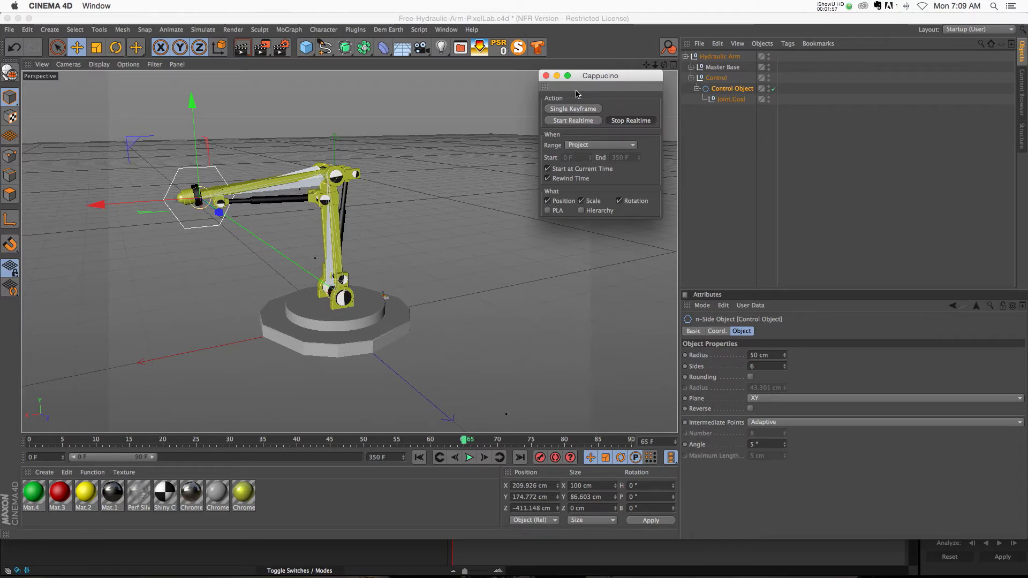
left_click_drag(589, 76, 830, 180)
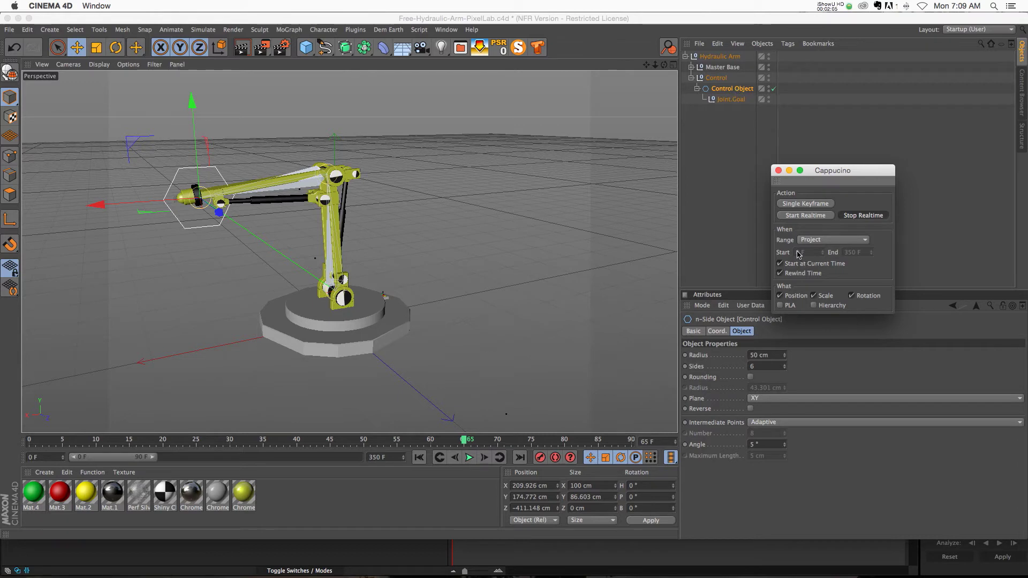
Record a realtime take from the current frame while moving the Control Object around the viewport.
left_click(790, 217)
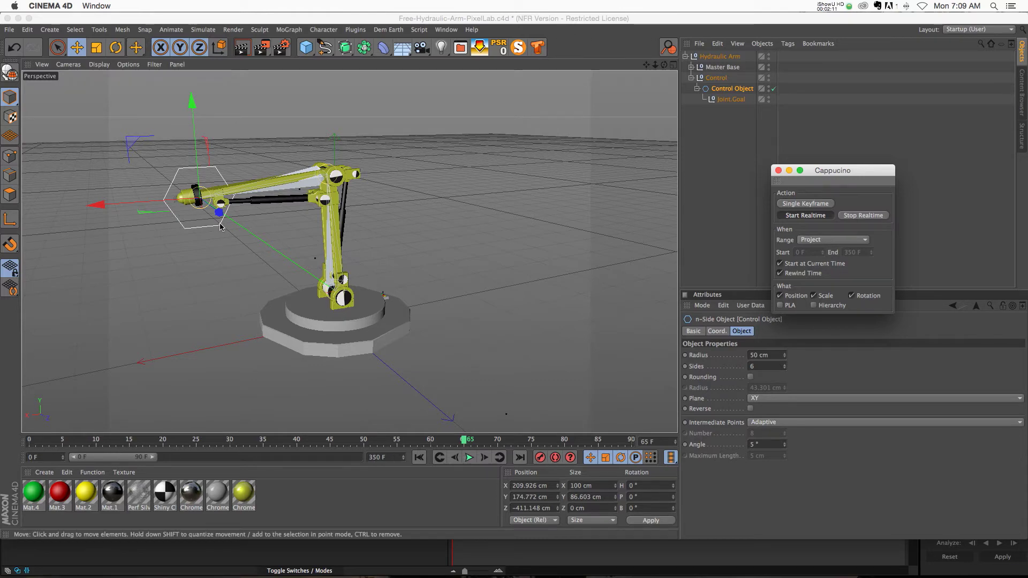
mouse_move(185, 179)
left_mouse_down()
mouse_move(155, 126)
mouse_move(328, 121)
mouse_move(167, 162)
mouse_move(179, 172)
left_mouse_up()
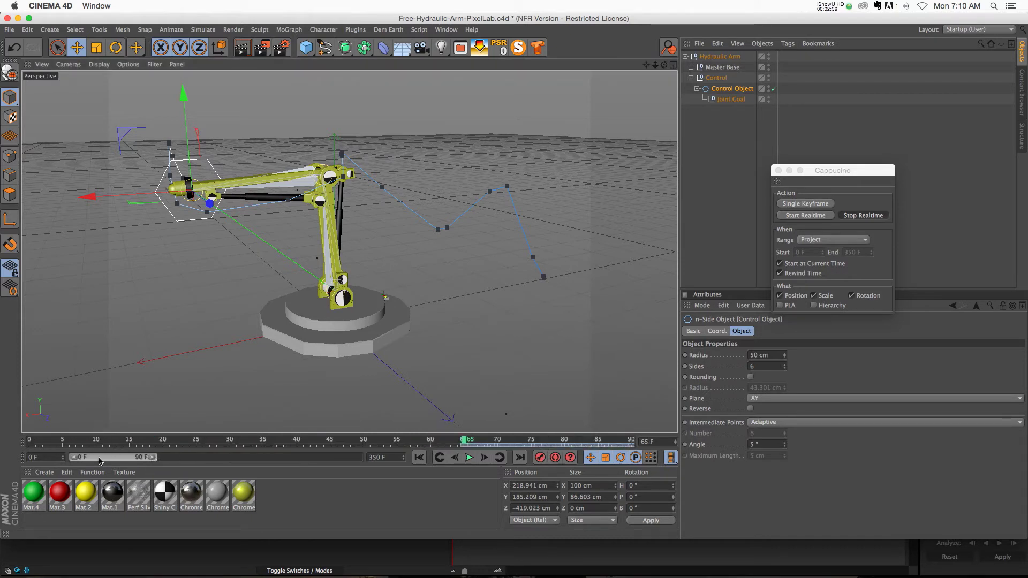
Extend the visible timeline range to 350 F and undo the recorded take, with the playhead at frame 0.
left_click_drag(153, 457, 415, 460)
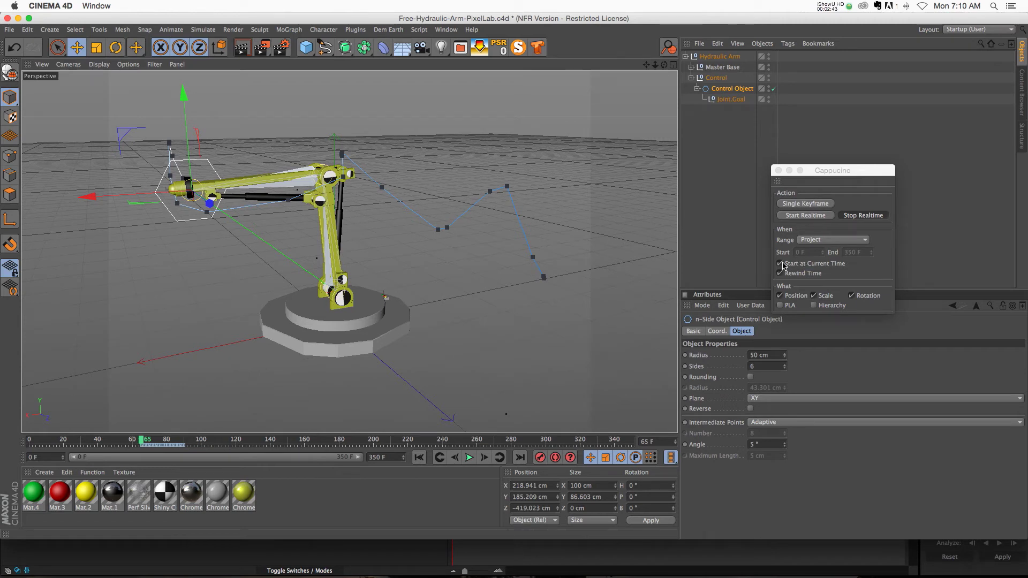
key("shift+f")
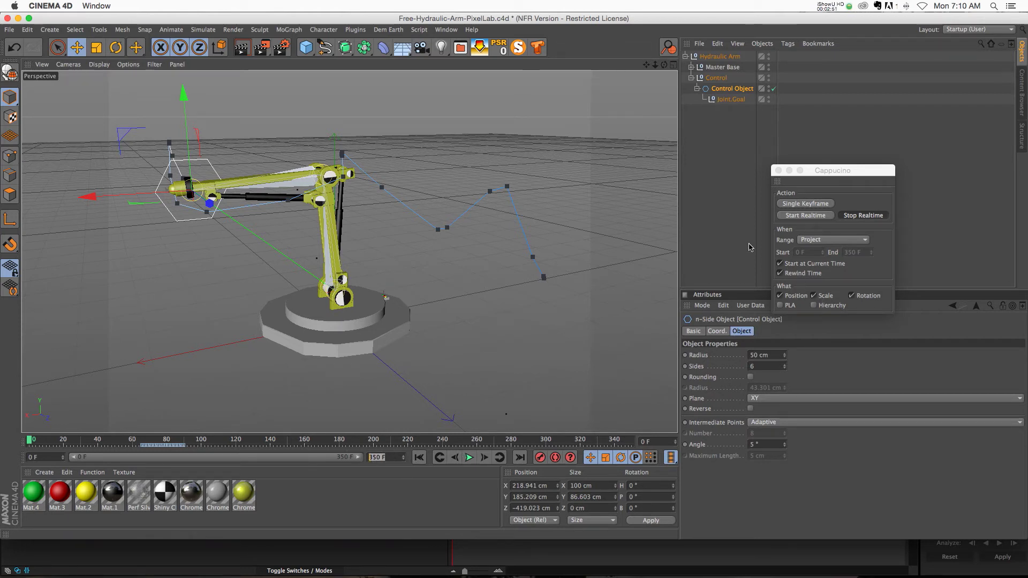
key("super+z")
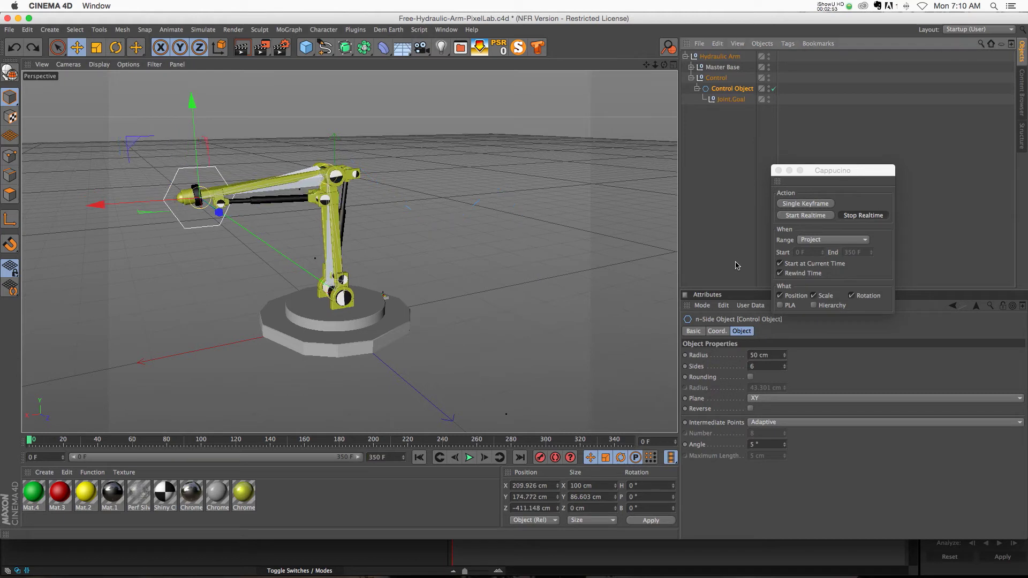
Record a new realtime take of the Control Object swinging around the arm's base from frame 0, and play it back.
left_click(808, 216)
mouse_move(182, 184)
left_mouse_down()
mouse_move(184, 166)
mouse_move(183, 206)
mouse_move(230, 218)
mouse_move(484, 206)
mouse_move(447, 156)
mouse_move(264, 184)
mouse_move(252, 116)
mouse_move(64, 163)
mouse_move(158, 182)
mouse_move(207, 177)
mouse_move(319, 219)
mouse_move(428, 171)
mouse_move(471, 271)
mouse_move(459, 234)
mouse_move(460, 251)
left_mouse_up()
left_click(469, 457)
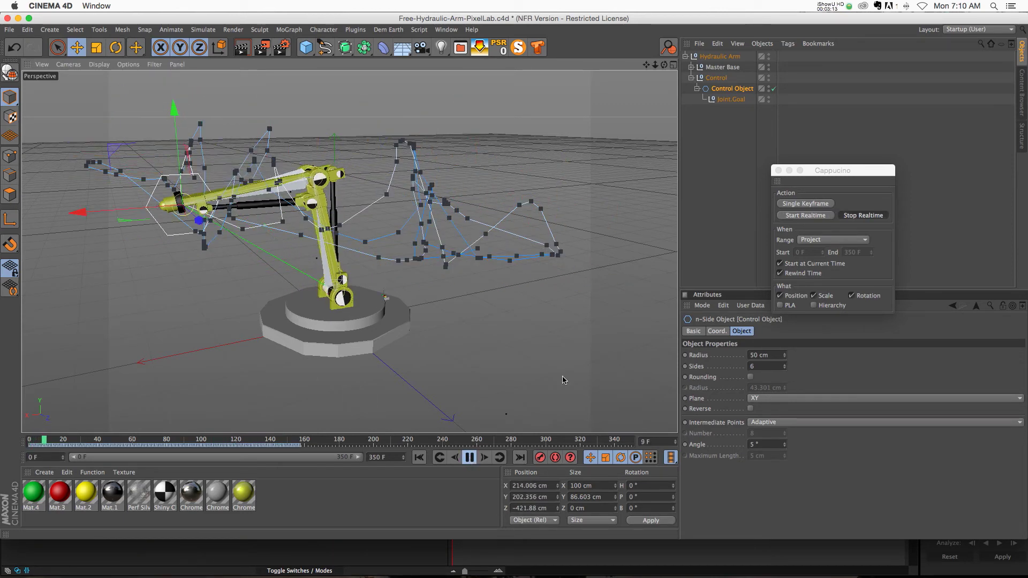
left_click(634, 249)
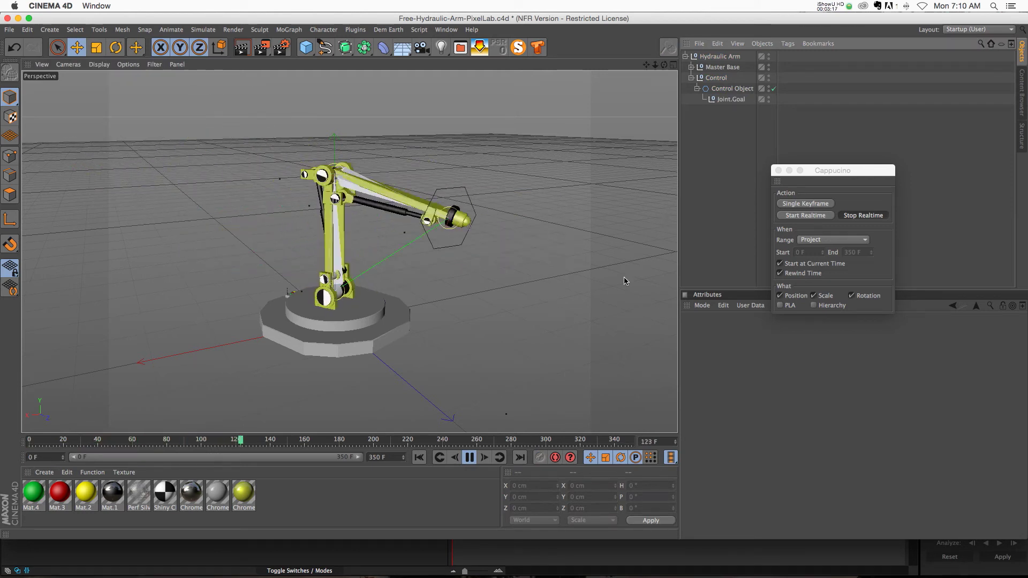
left_click(469, 458)
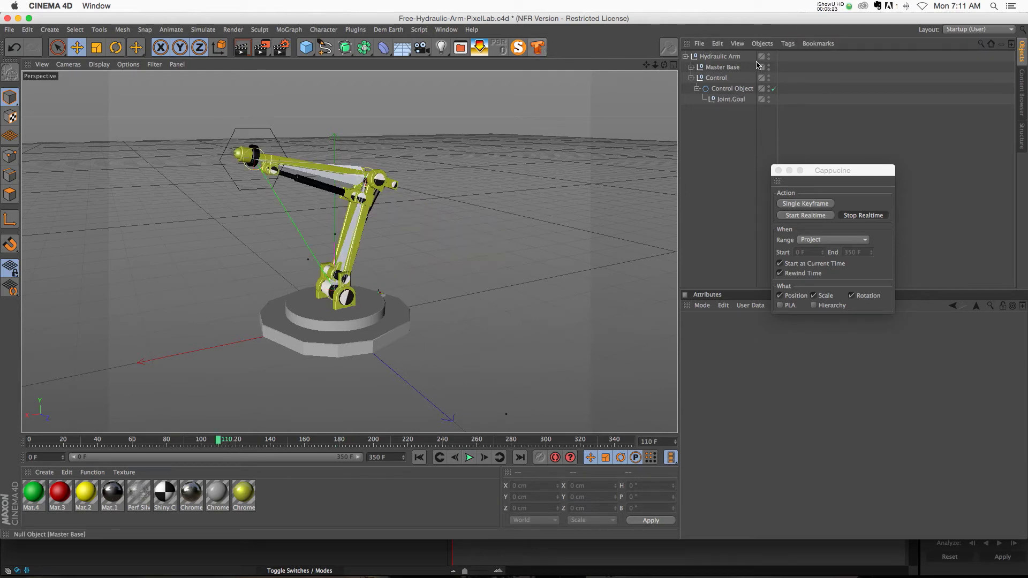
Show the Control Object's F-curves, select all their keys and place the Timeline window clear of the arm.
left_click(720, 92)
right_click(720, 92)
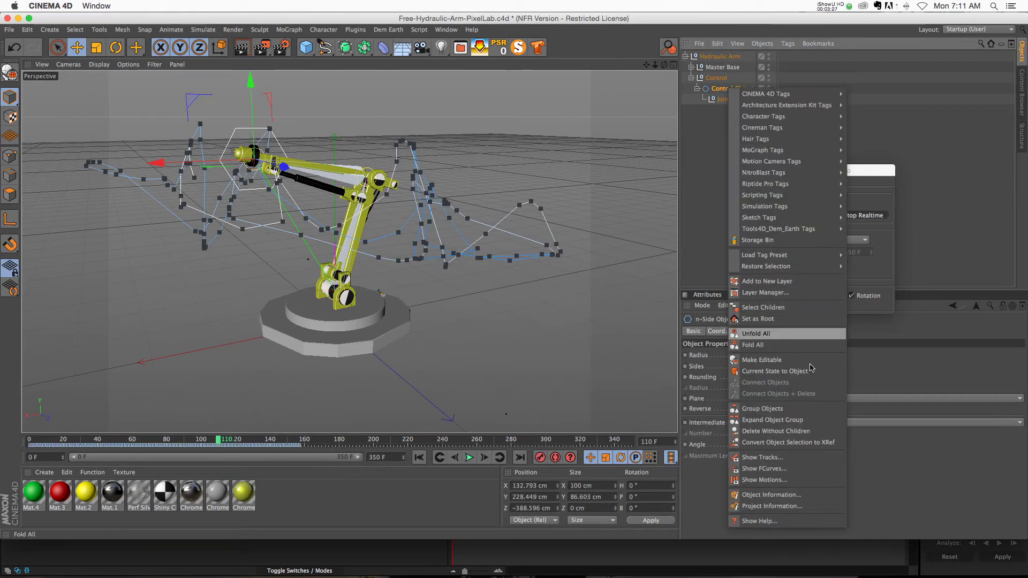
left_click(764, 469)
left_click_drag(530, 207, 339, 117)
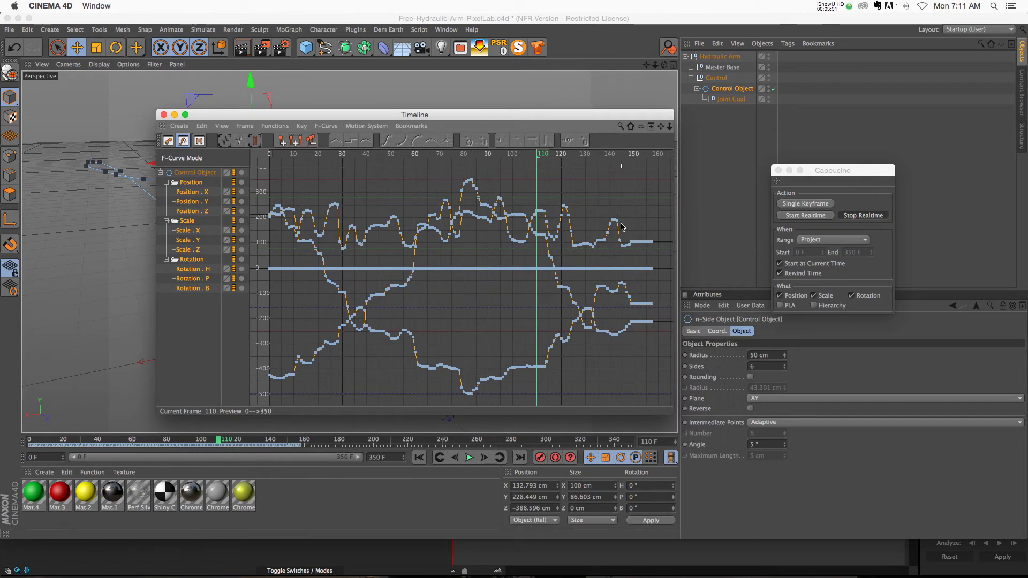
key("super+a")
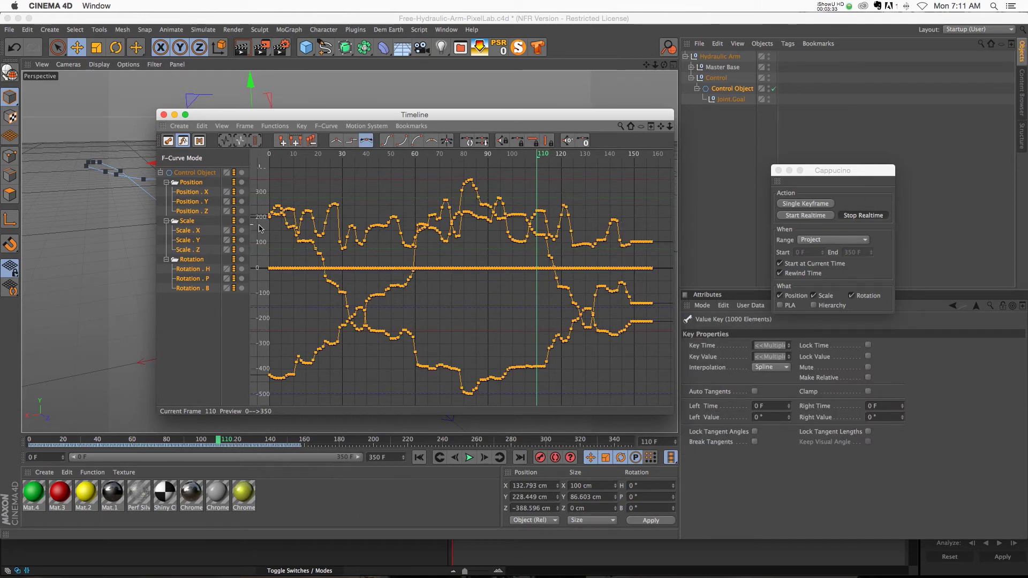
left_click_drag(360, 114, 688, 51)
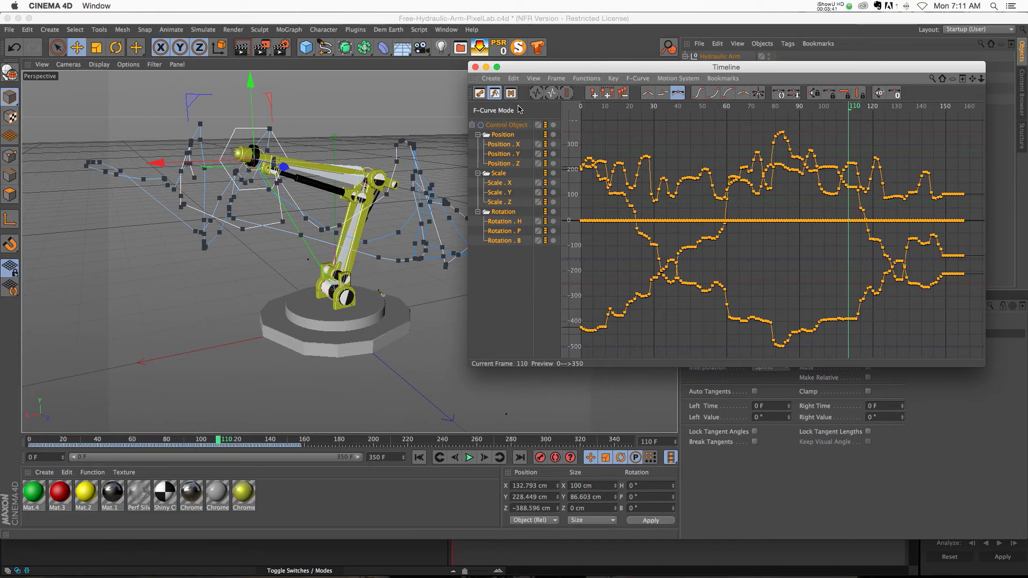
Smooth the selected animation curves with the Key Reducer, using a Reduction Fourier of about 81%.
left_click(587, 78)
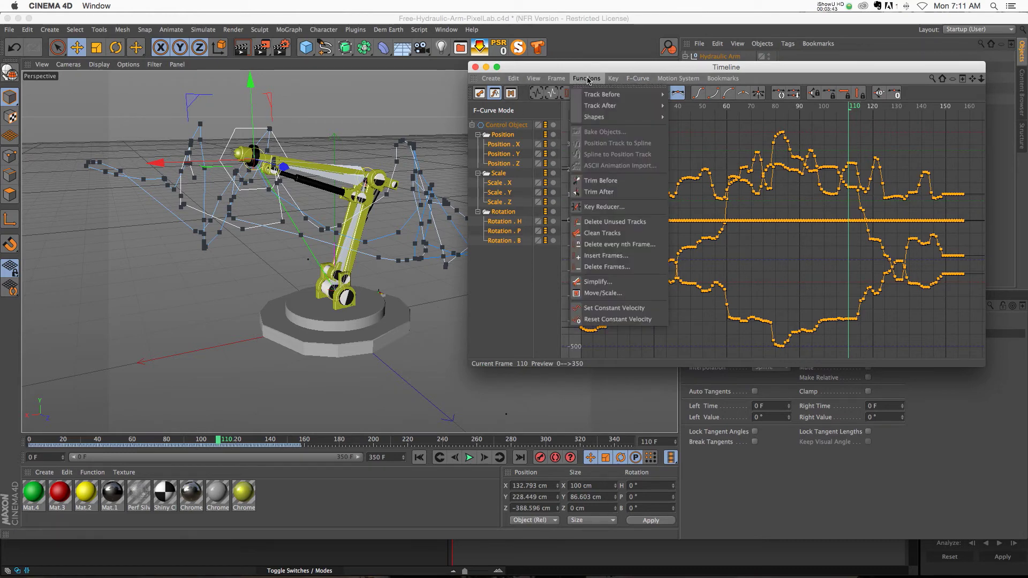
left_click(587, 80)
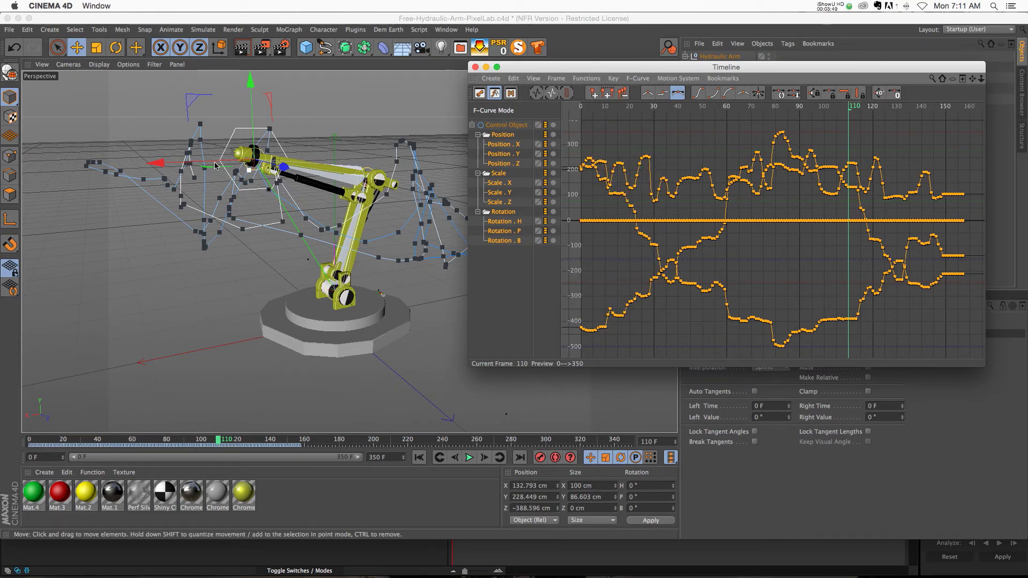
left_click(586, 79)
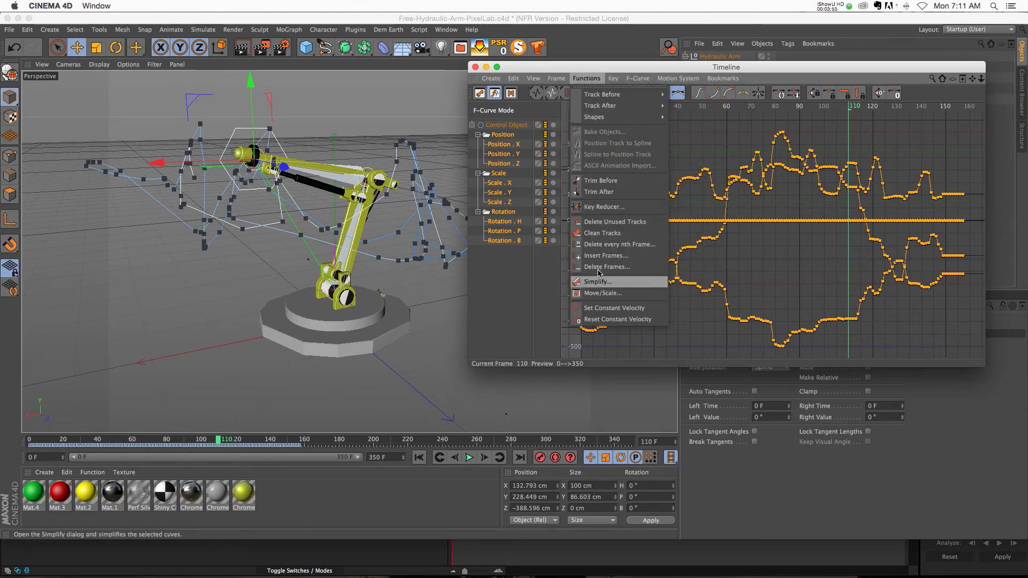
left_click(595, 208)
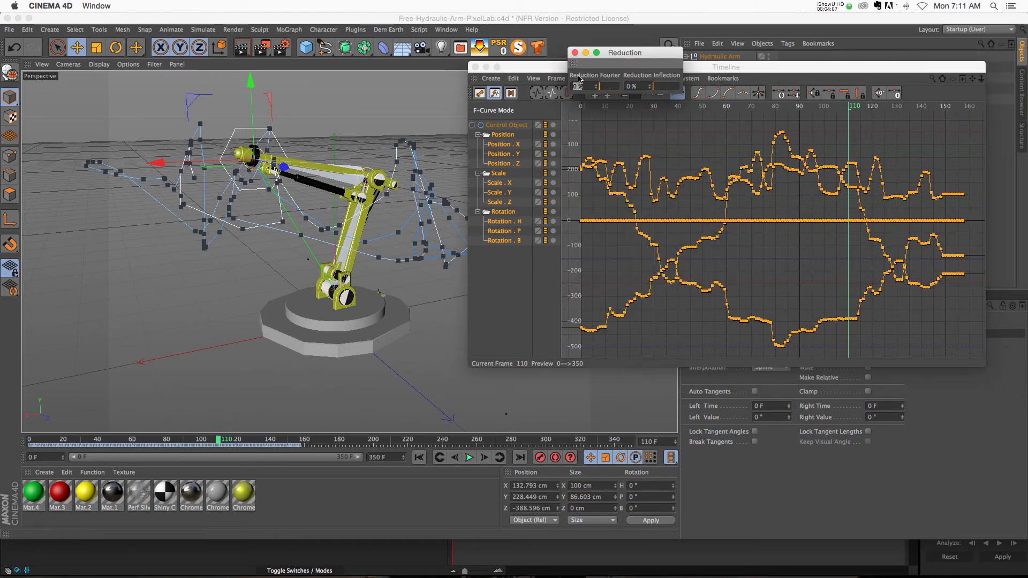
left_click_drag(601, 90, 618, 90)
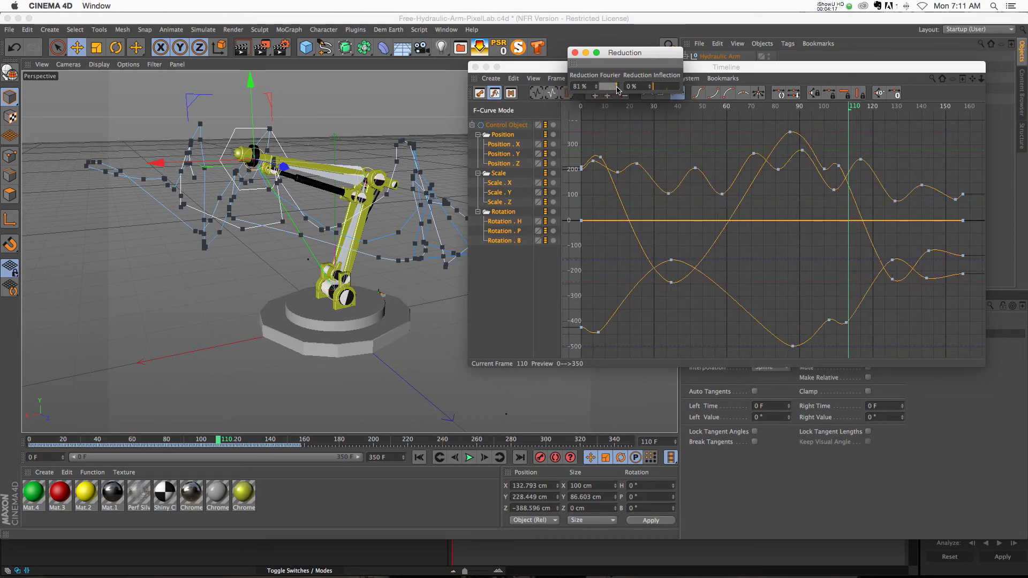
left_click_drag(618, 90, 619, 90)
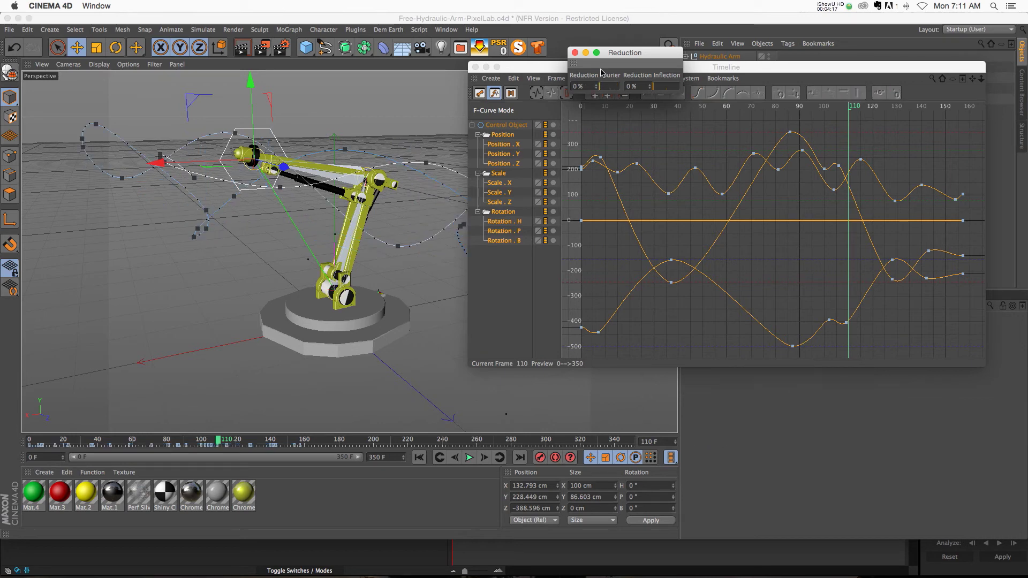
left_click(575, 54)
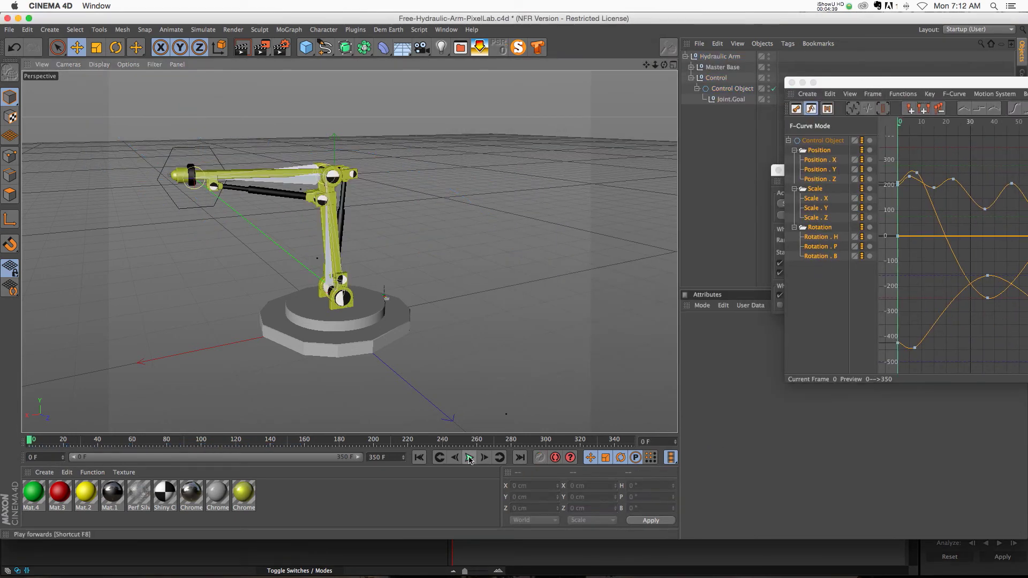
Play back the smoothed arm animation from frame 0 and stop it.
left_click(469, 459)
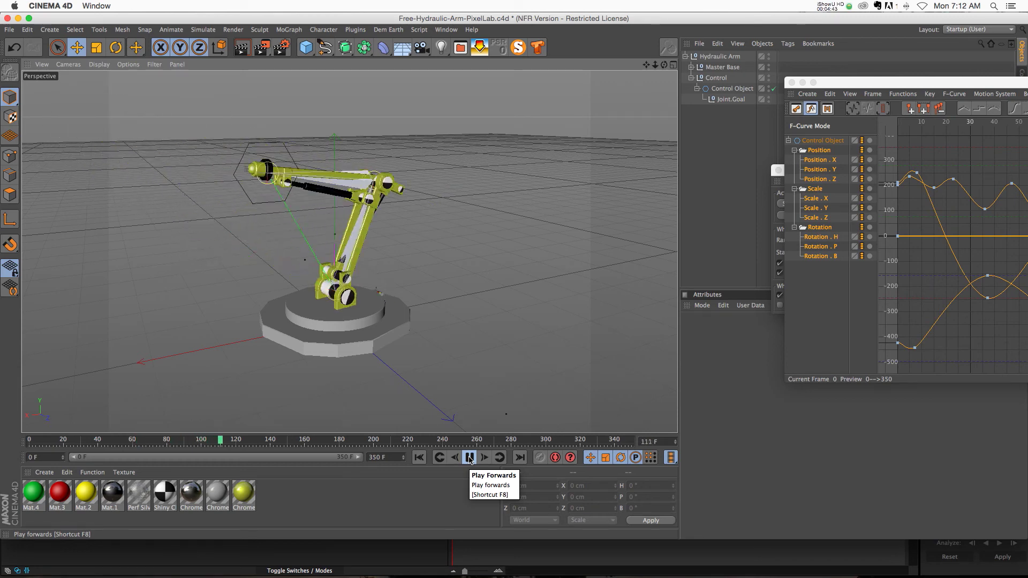
left_click(470, 458)
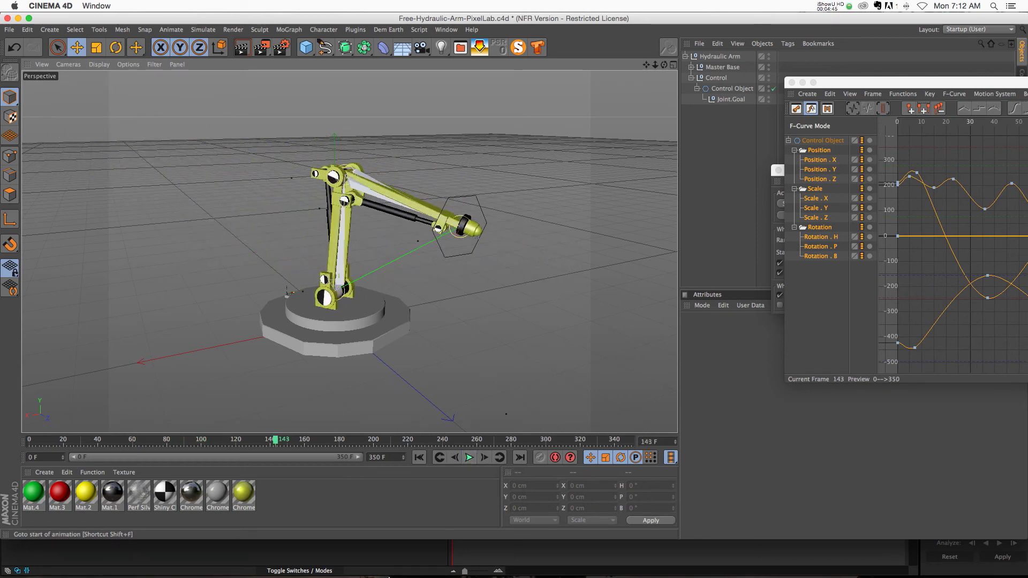
Switch to After Effects, select all Position keyframes of the red solid and open the Smoother.
left_click(264, 559)
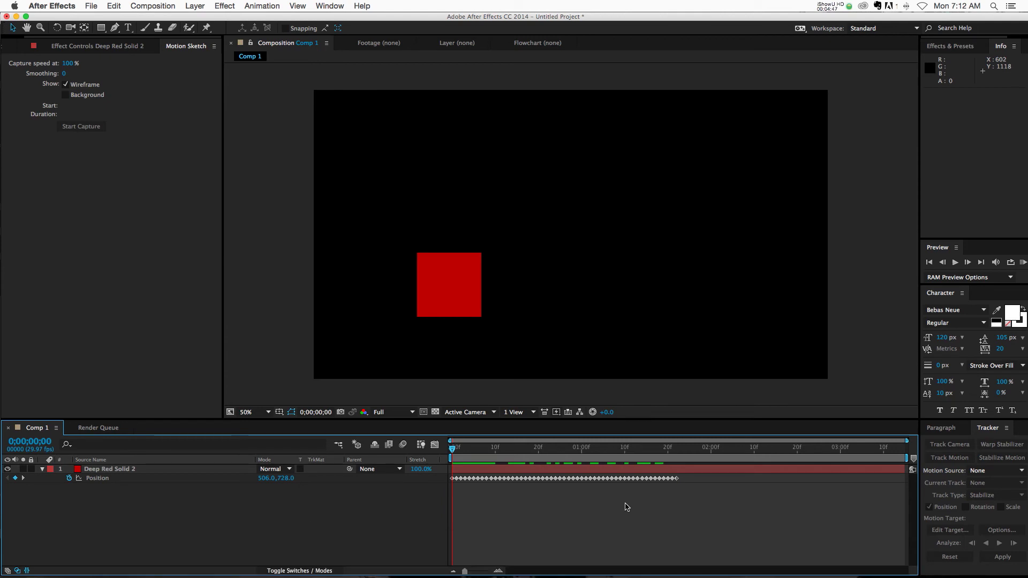
left_click_drag(676, 503, 455, 471)
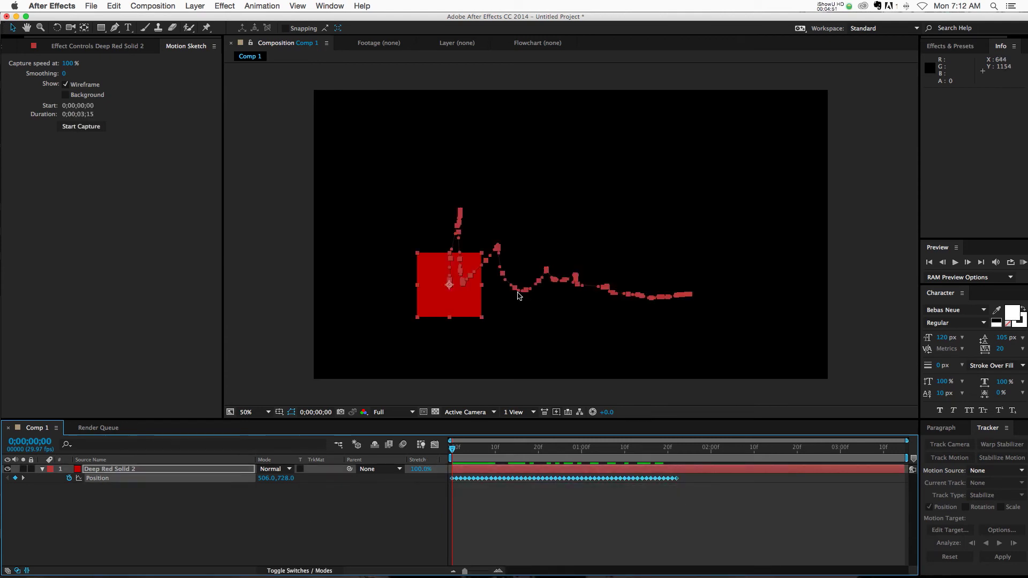
left_click(330, 6)
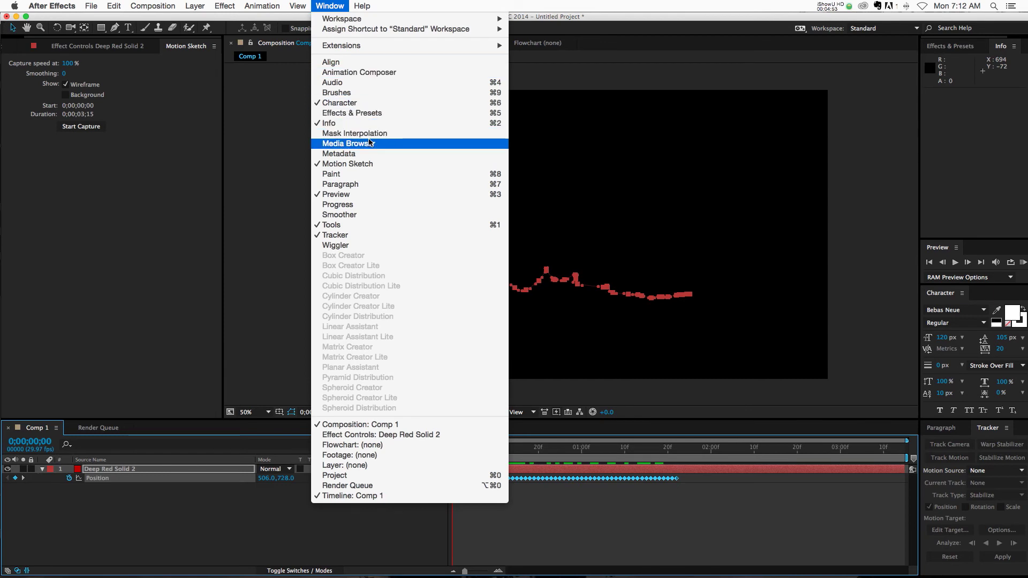
left_click(340, 215)
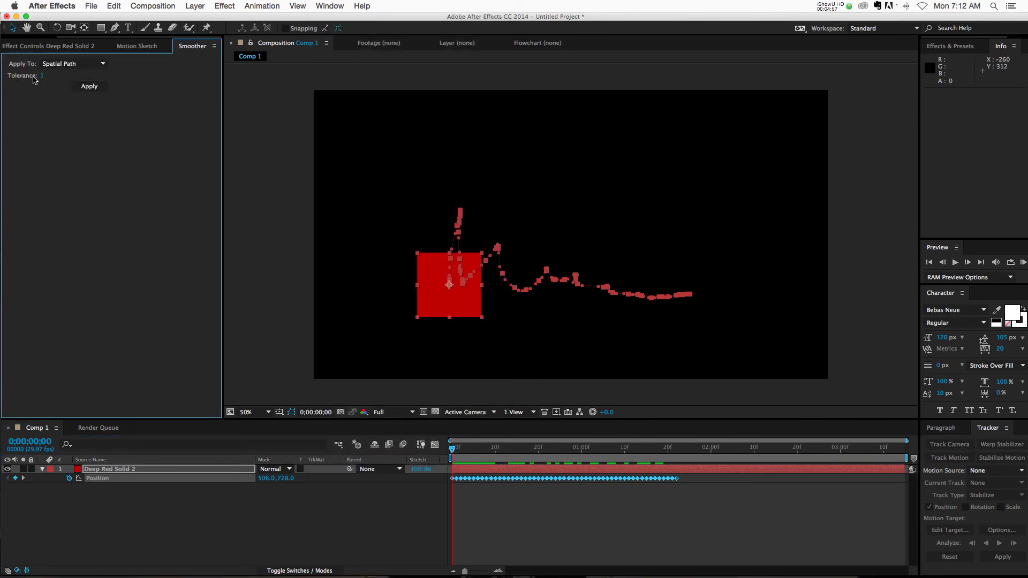
Try smoothing the spatial path with tolerance 1, undo it, and smooth it with a tolerance of 19 instead.
left_click(86, 90)
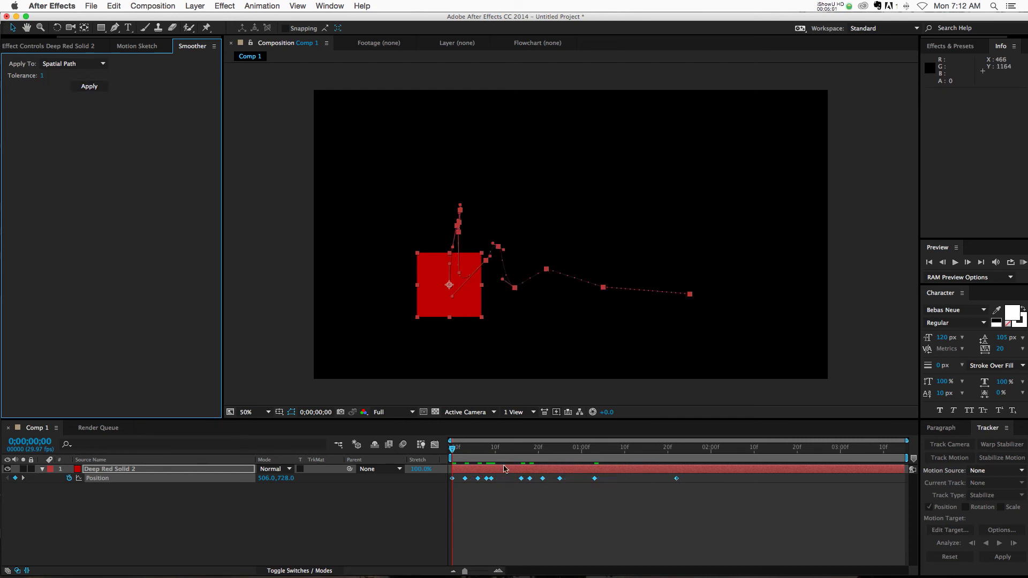
key("super+z")
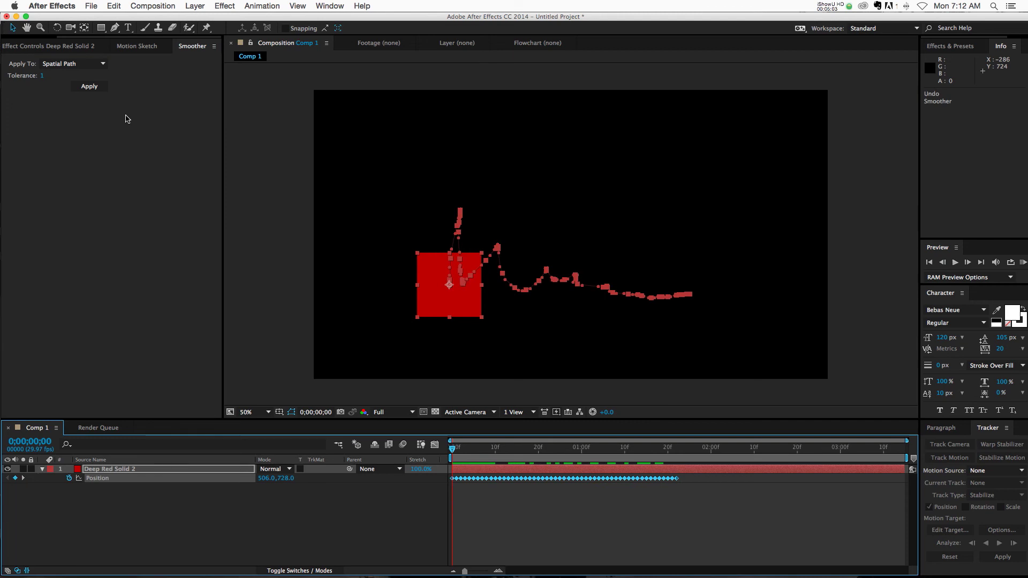
left_click_drag(44, 79, 59, 82)
left_click(95, 88)
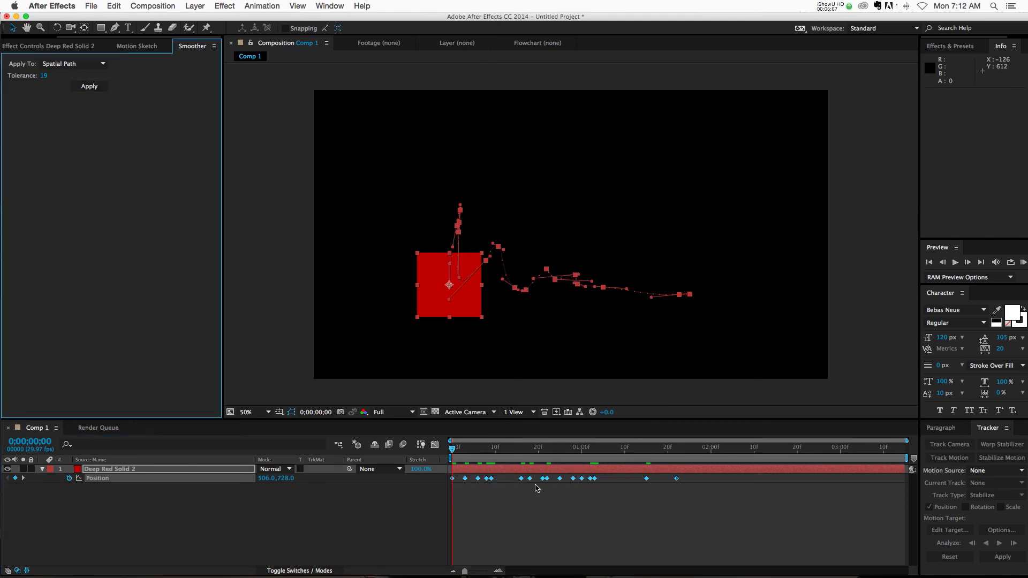
Deselect the keyframes and preview the red solid's smoothed motion, then stop playback.
left_click(510, 497)
key("space")
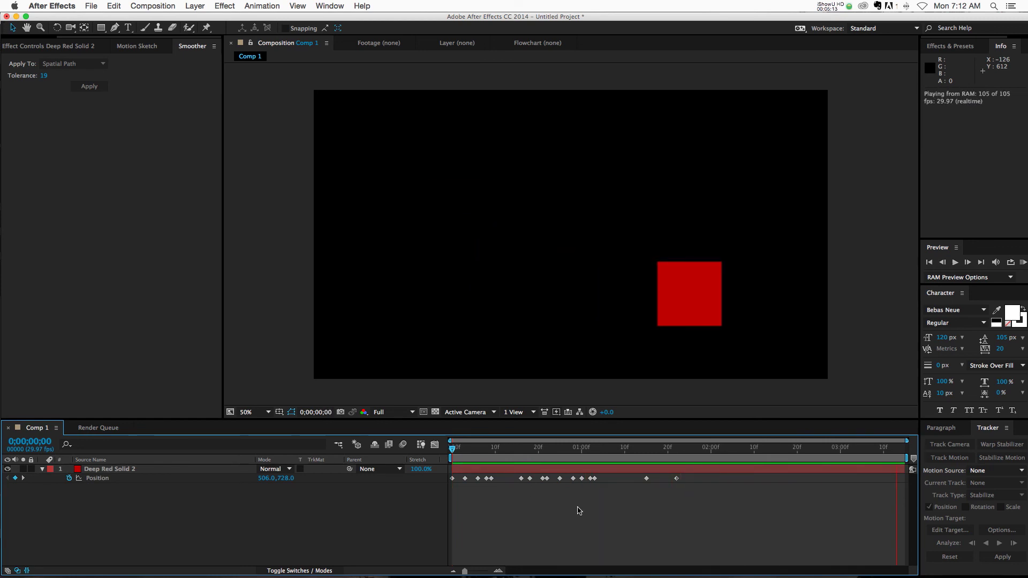
left_click(467, 460)
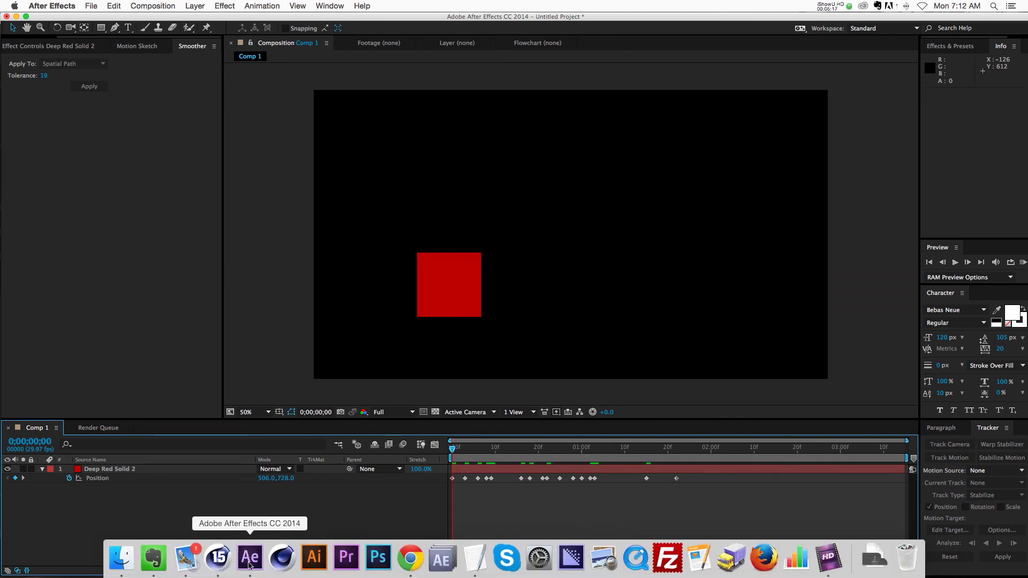
Switch back to Cinema 4D and close the Cappucino and Timeline windows.
left_click(230, 563)
left_click_drag(833, 170, 631, 126)
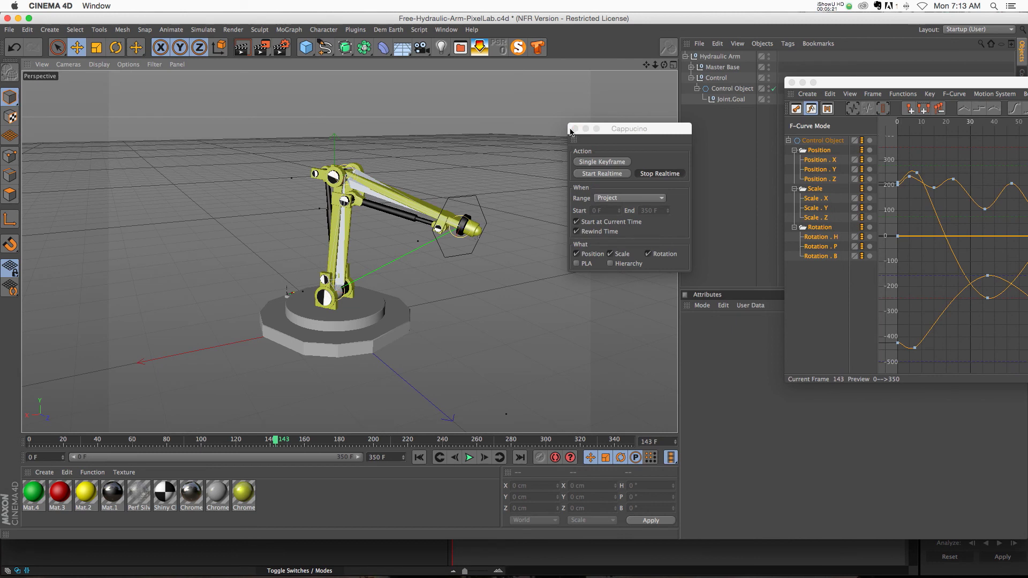
left_click(575, 127)
left_click(792, 82)
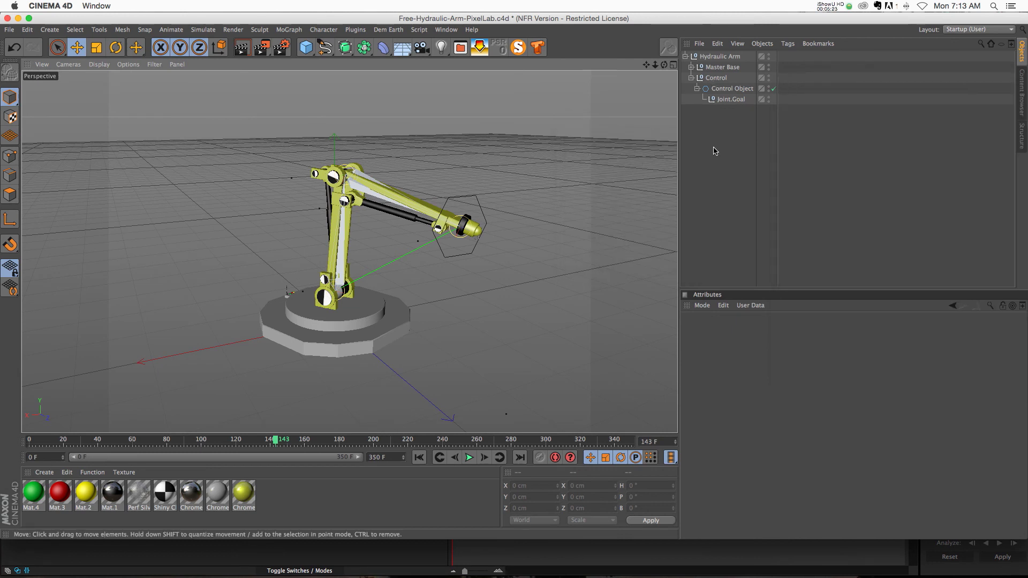